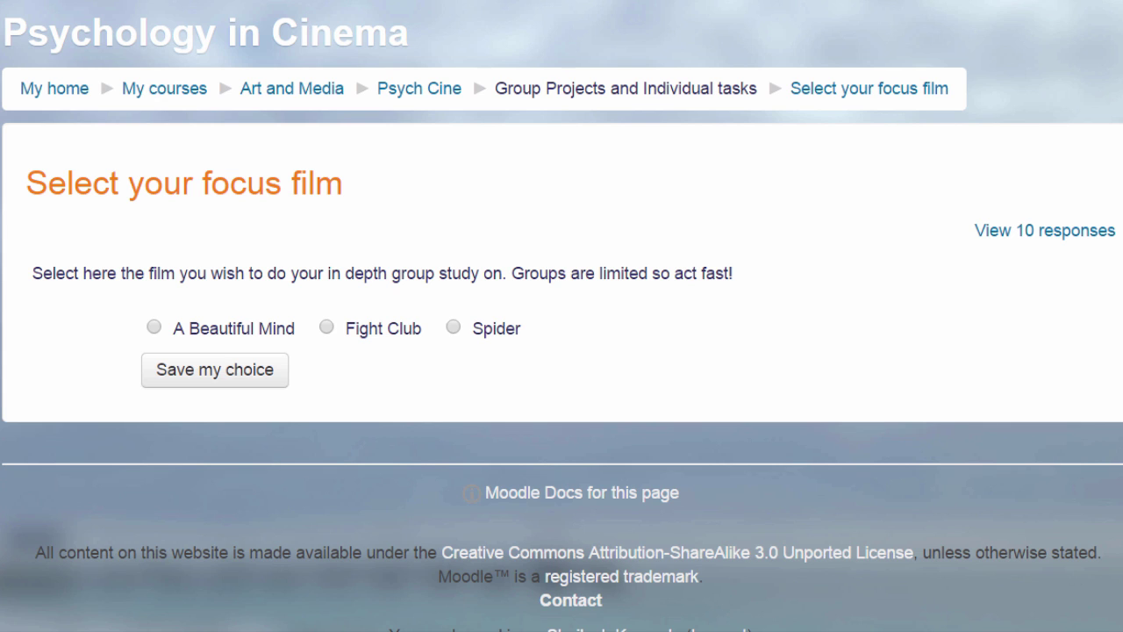
- Show the 10 responses to 'Select your focus film', listing which students chose each film
left_click(1020, 232)
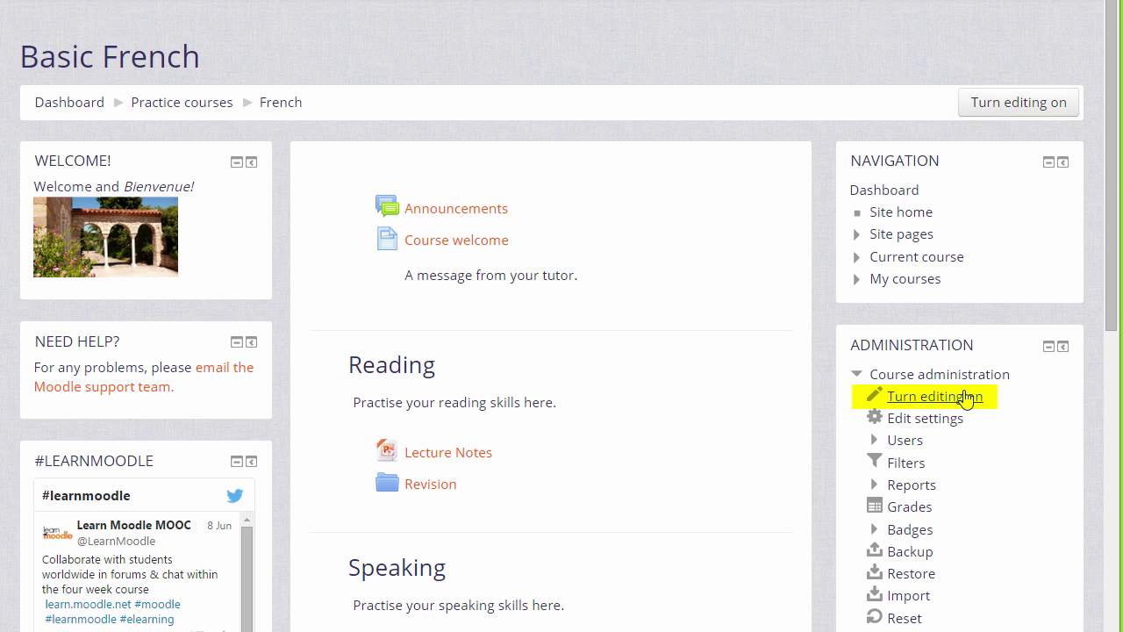
- Turn on editing mode for the Basic French course
left_click(965, 396)
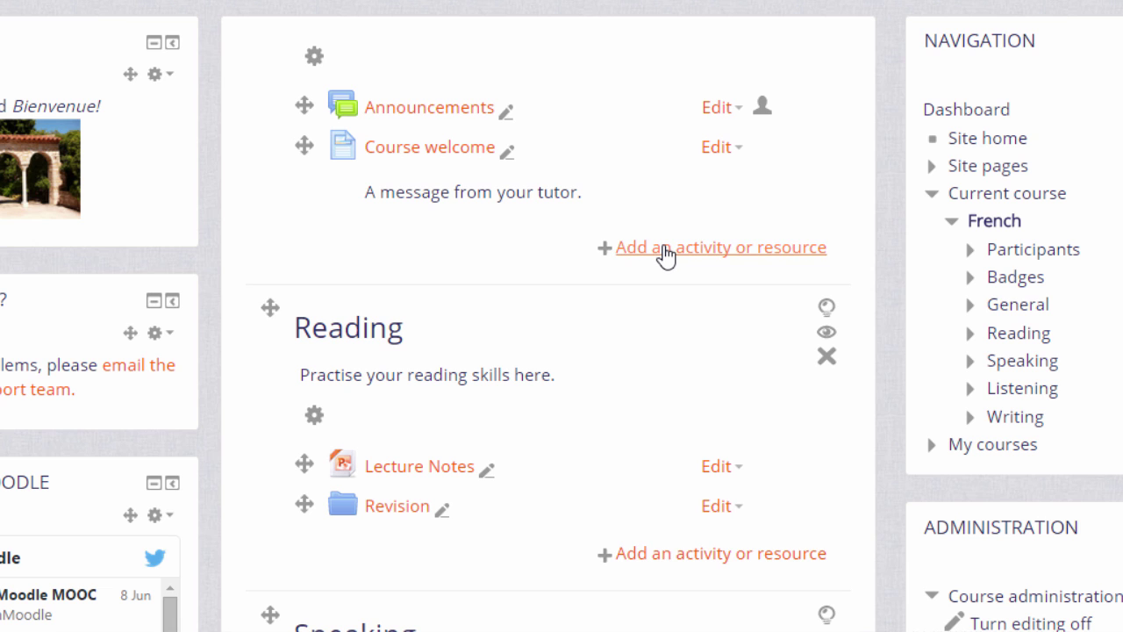
- Open the activity chooser in the top section and select Choice
left_click(665, 255)
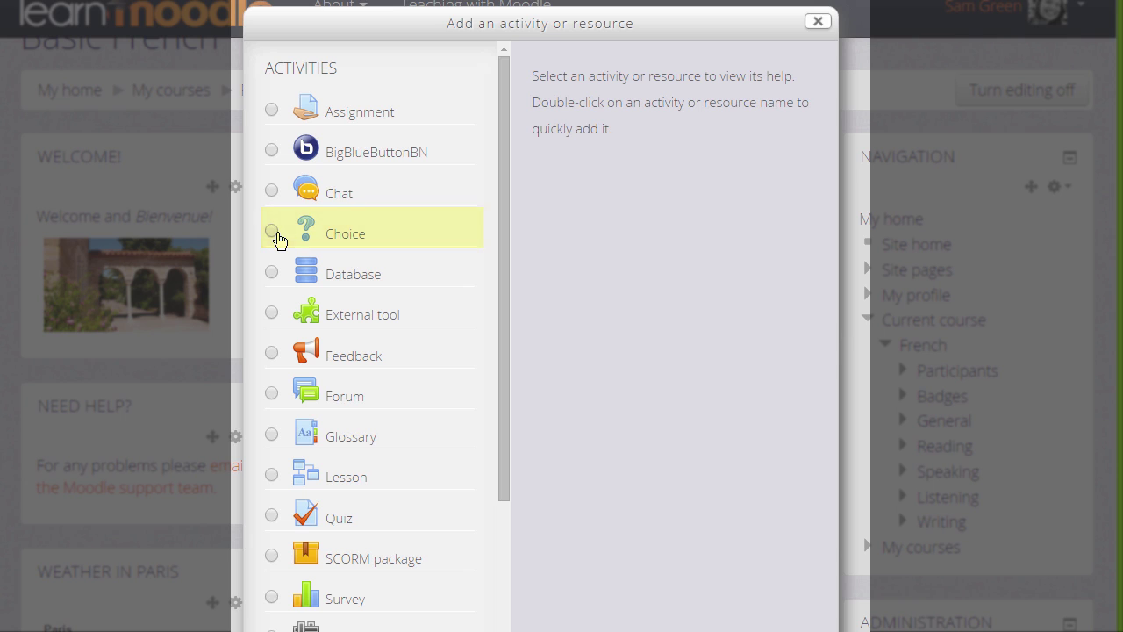
left_click(272, 231)
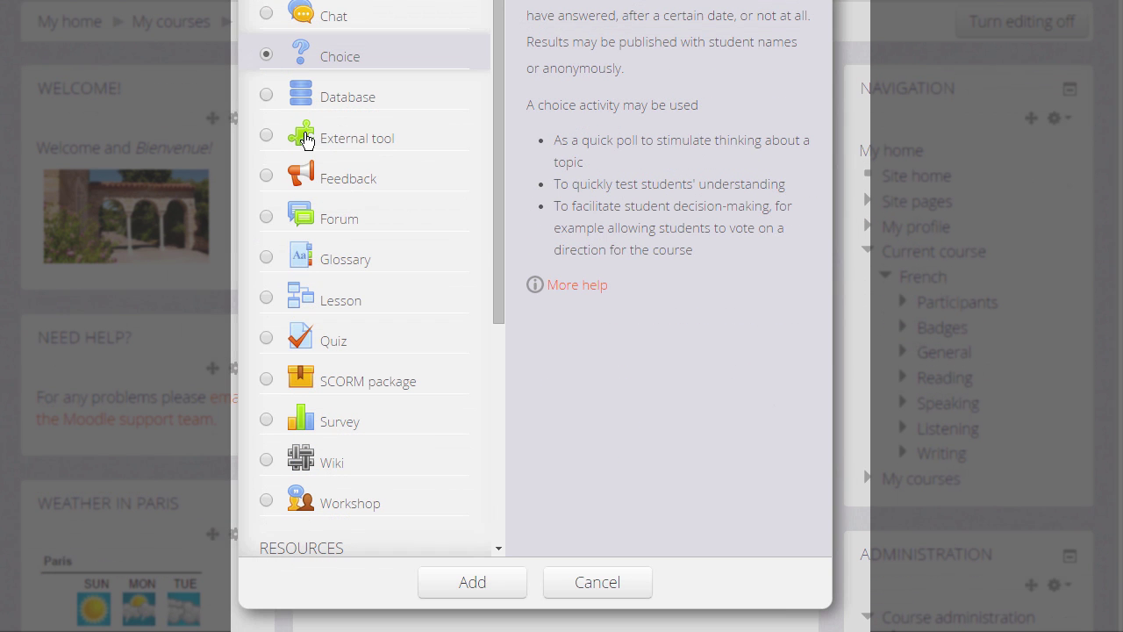
- Create a Choice named 'Progress' whose description asks 'How well do you feel you are progressing in the course?'
left_click(473, 582)
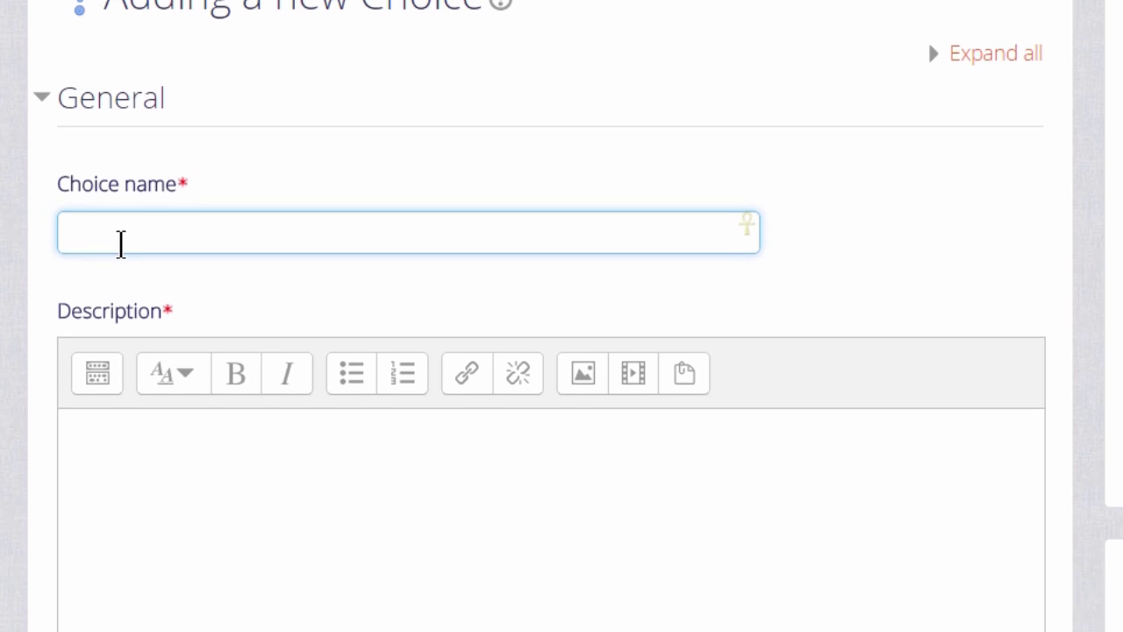
type("P")
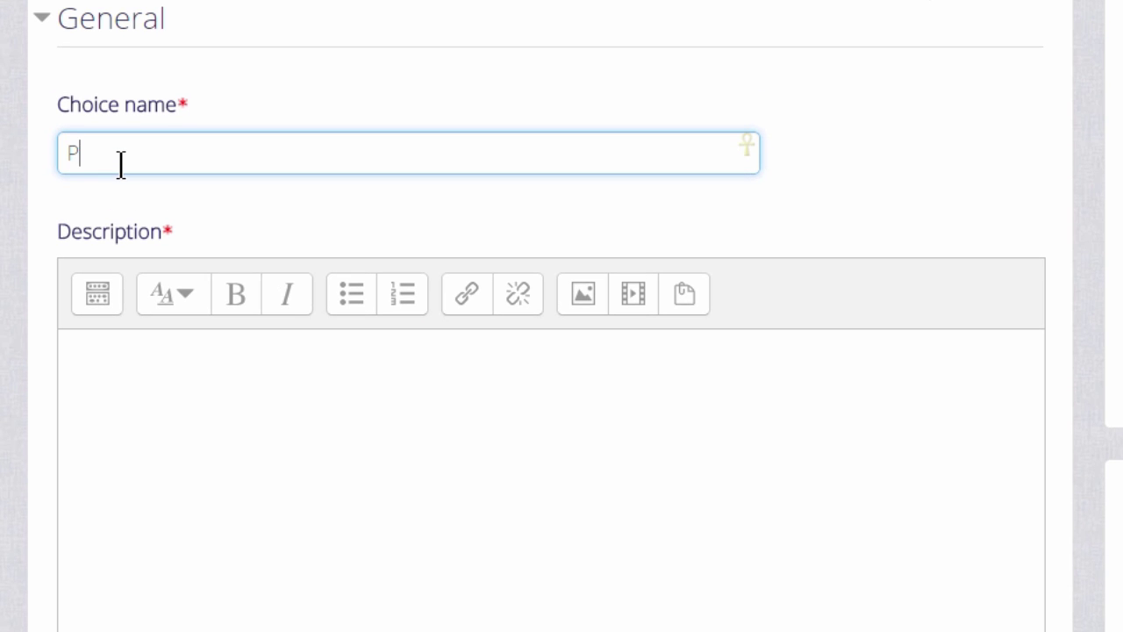
type("rogress")
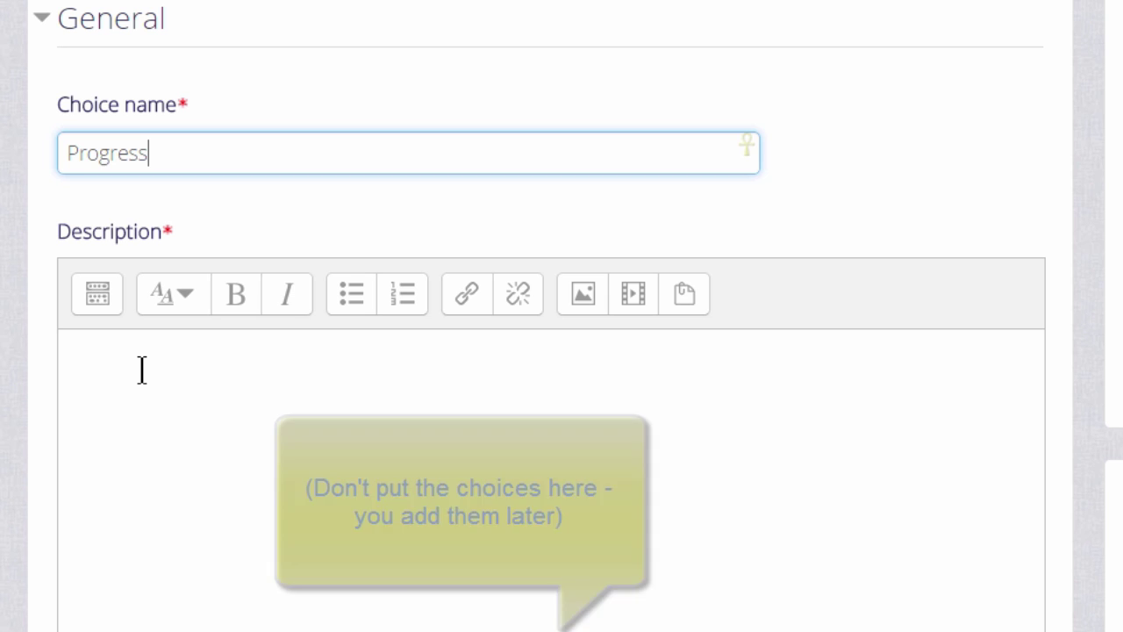
left_click(141, 369)
type("How well do you feel you are progressing in the course? Be honest! Your responses are private.")
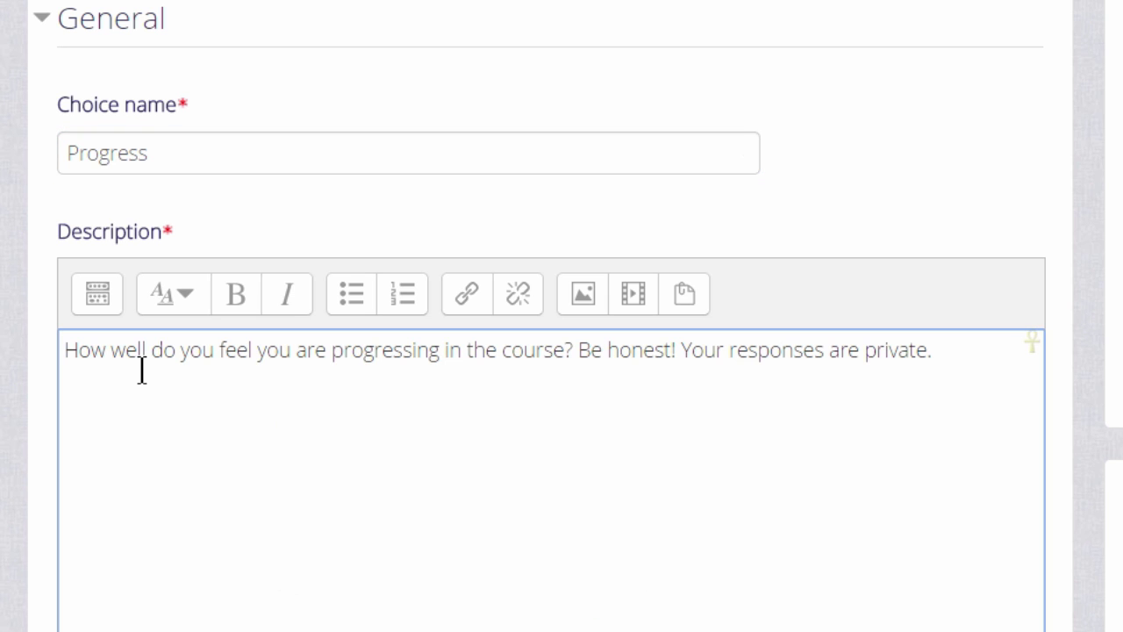
scroll(551, 438, "down", 5)
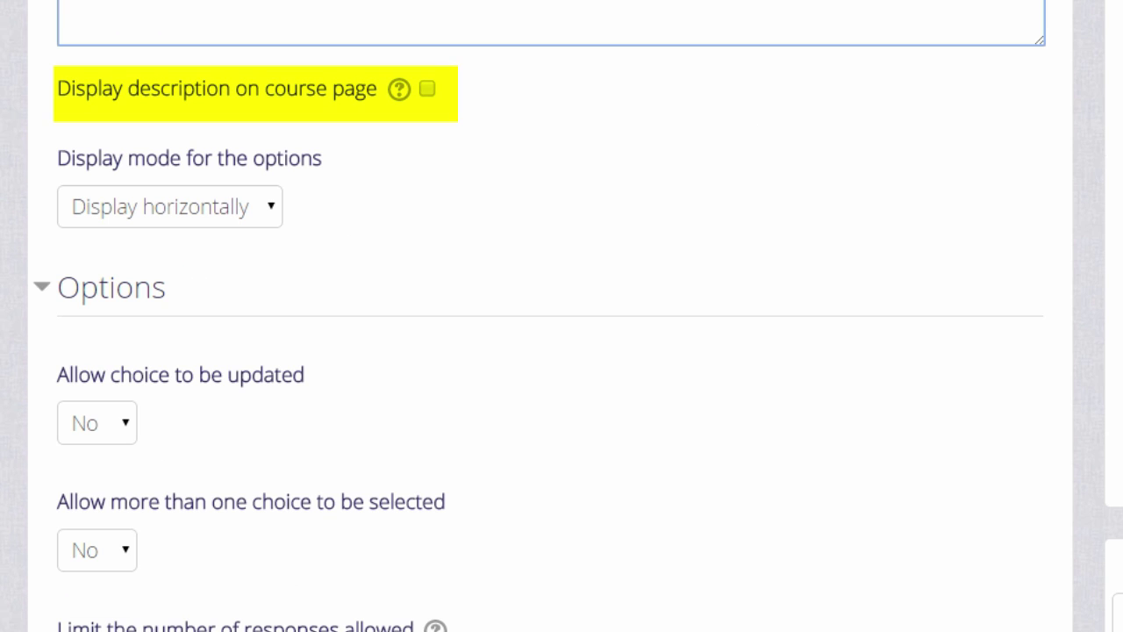
scroll(441, 2, "down", 2)
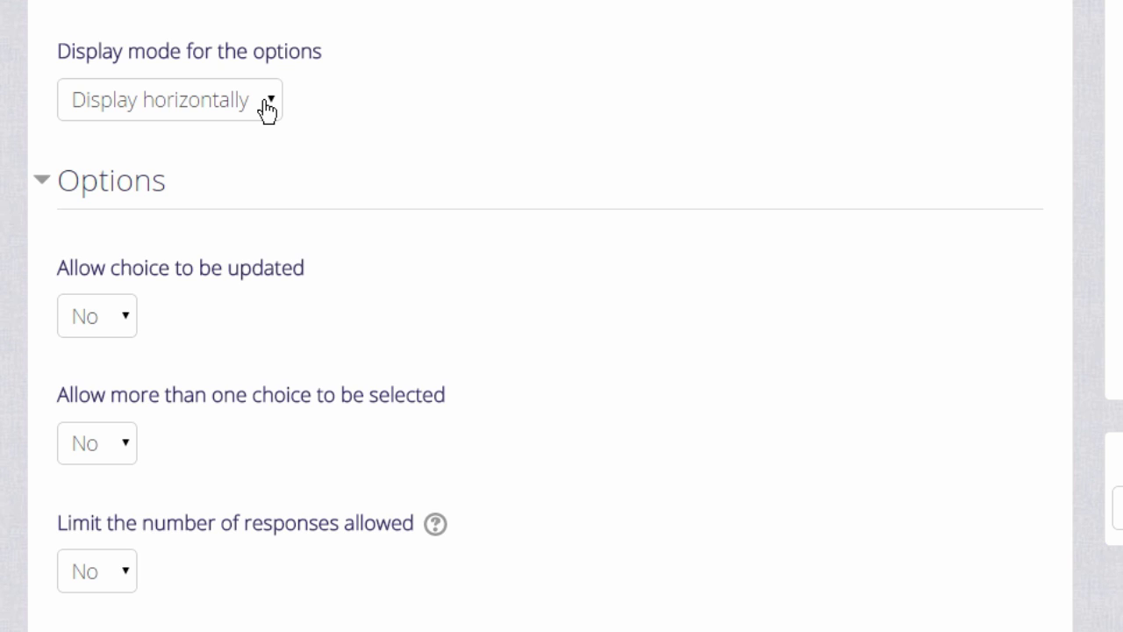
- Keep horizontal display, allow answers to be updated, single answers only, and no response limit
left_click(268, 109)
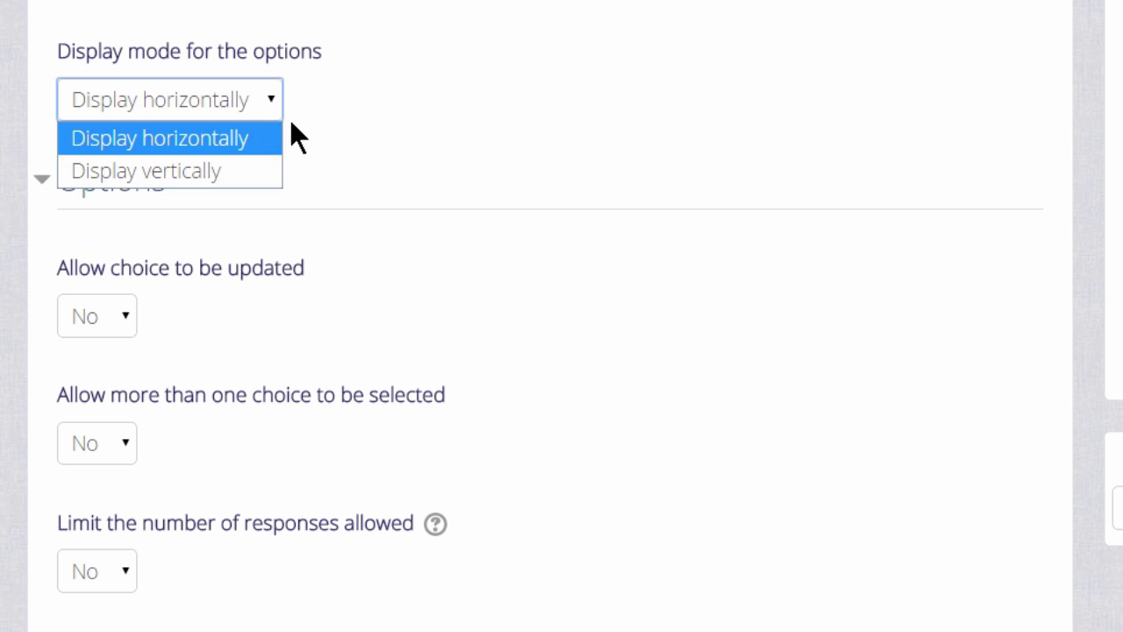
left_click(358, 136)
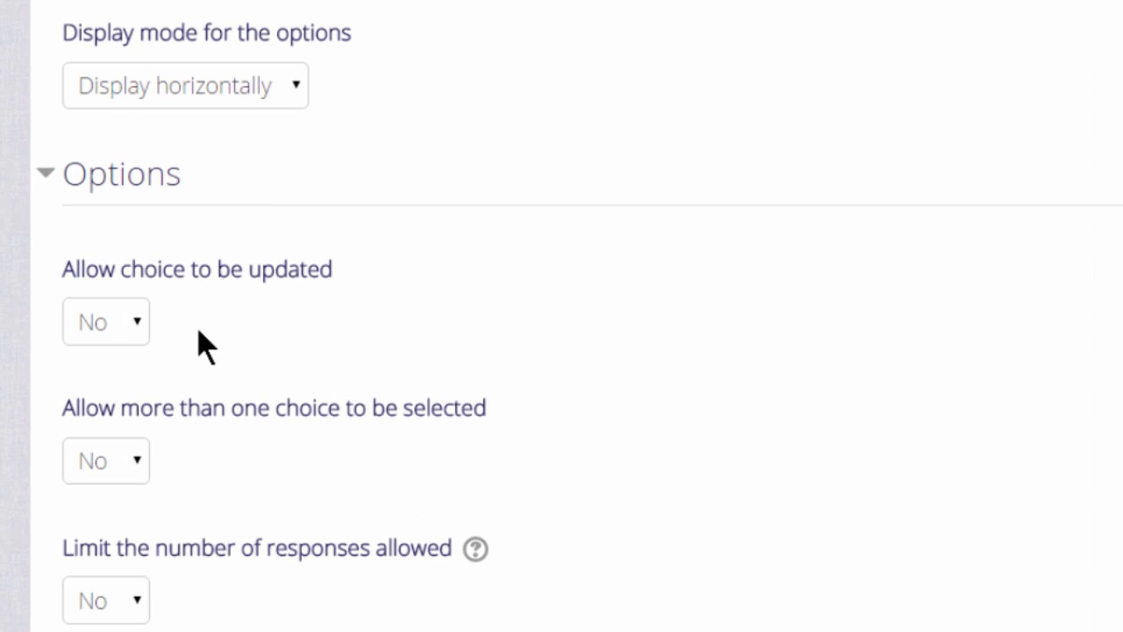
left_click(149, 331)
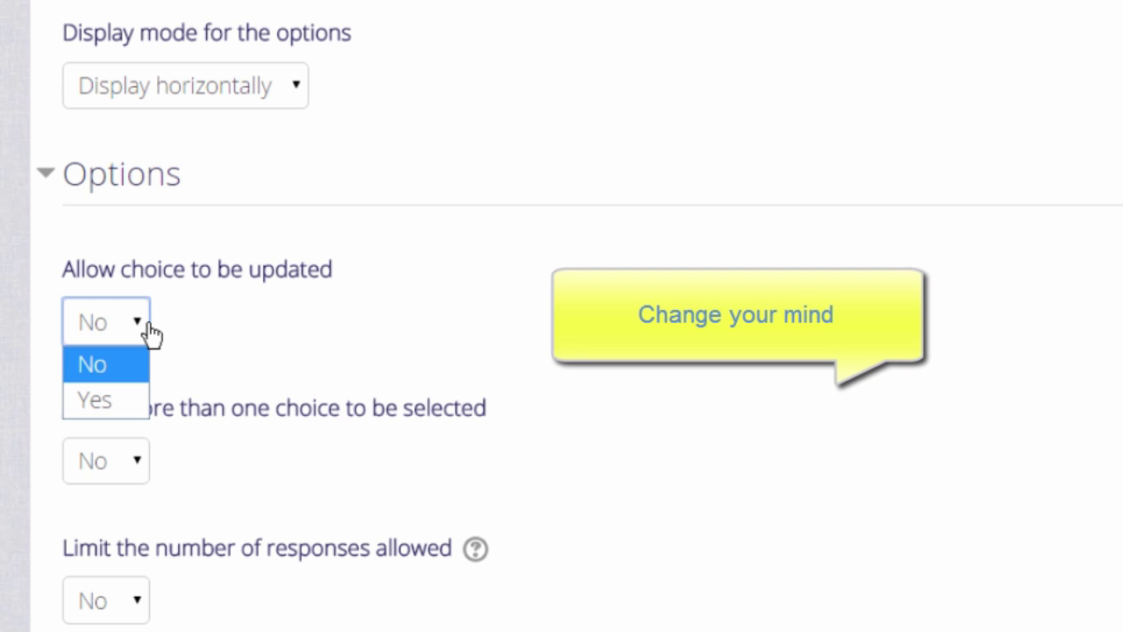
left_click(136, 393)
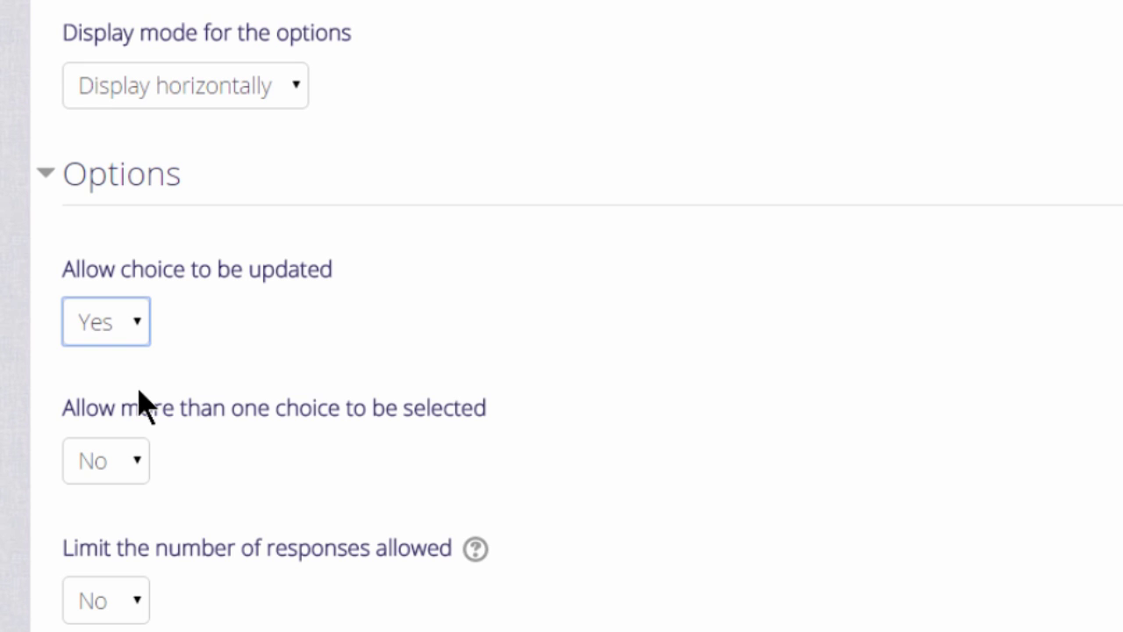
left_click(138, 480)
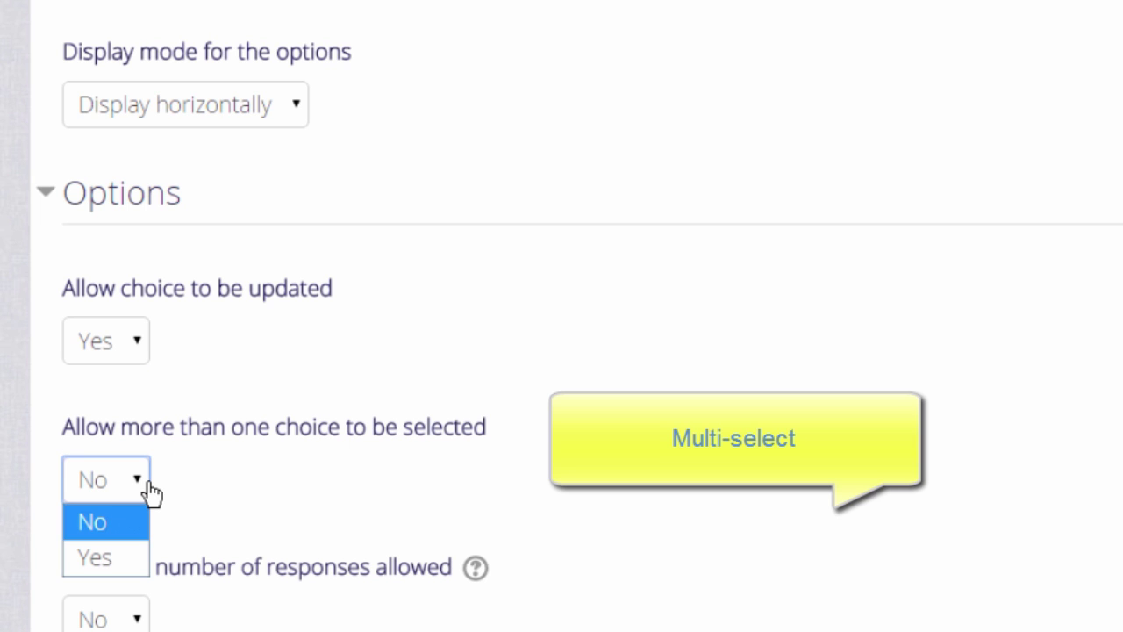
left_click(148, 483)
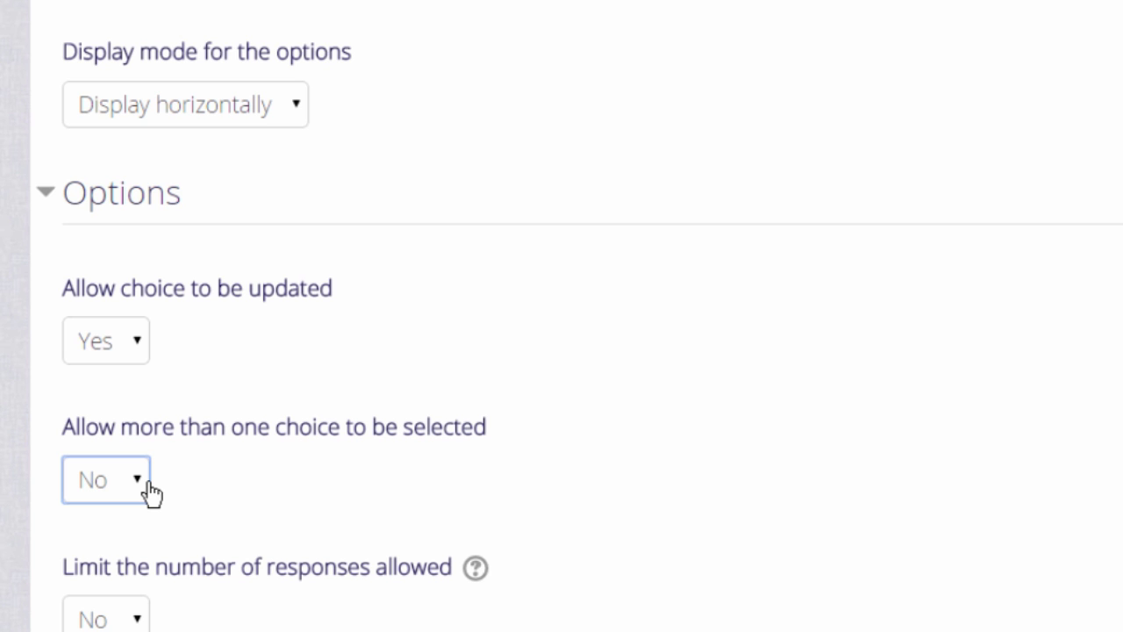
scroll(125, 579, "down", 2)
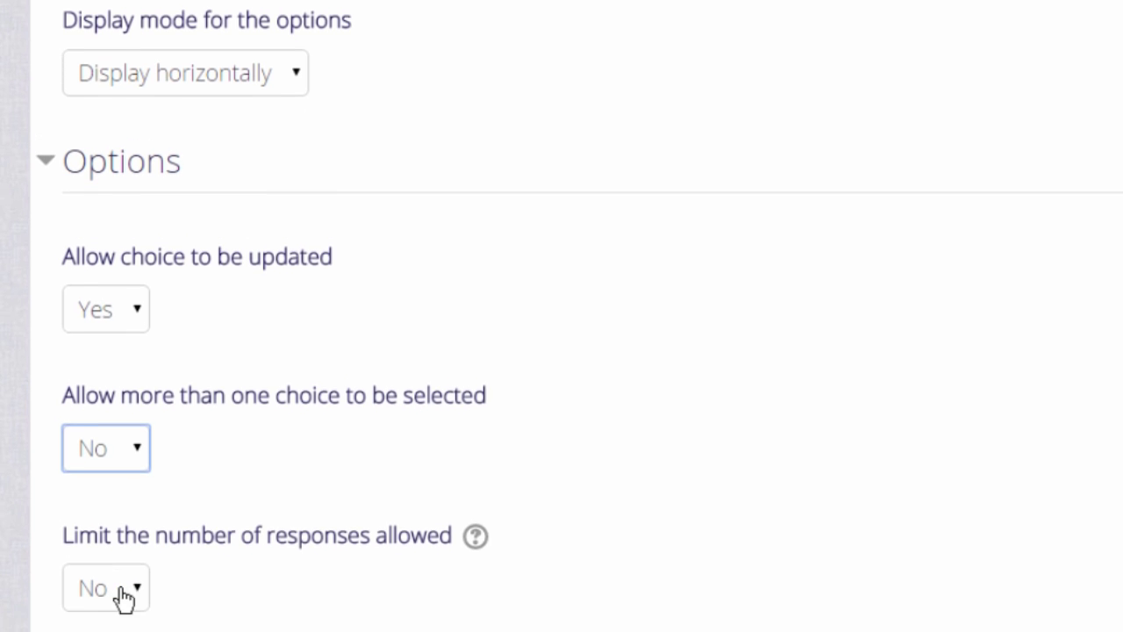
left_click(134, 572)
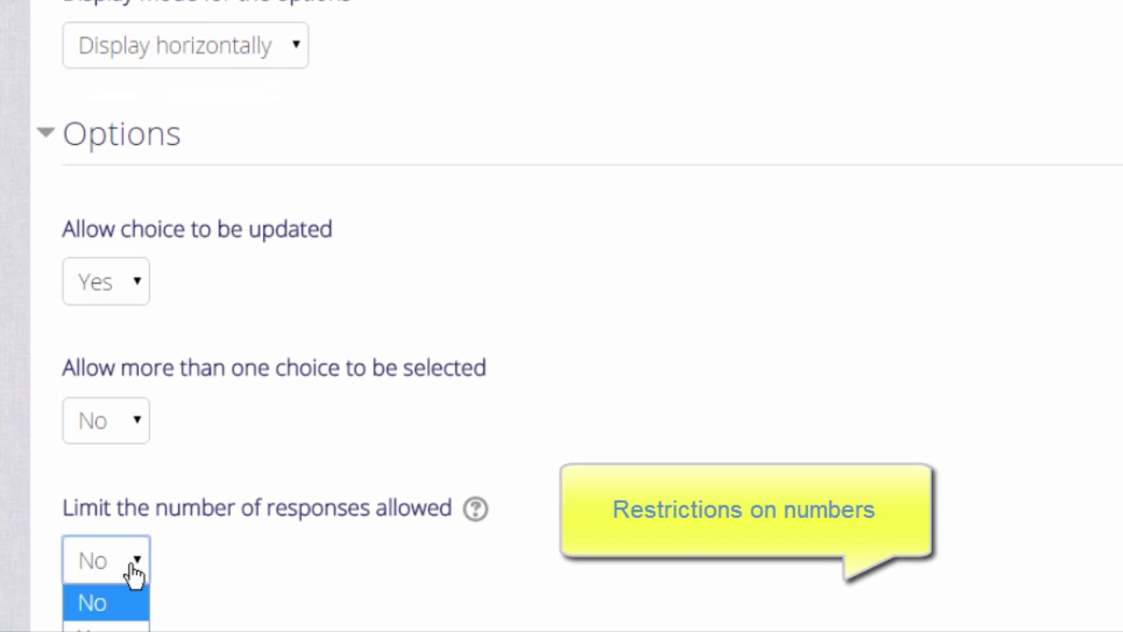
left_click(134, 572)
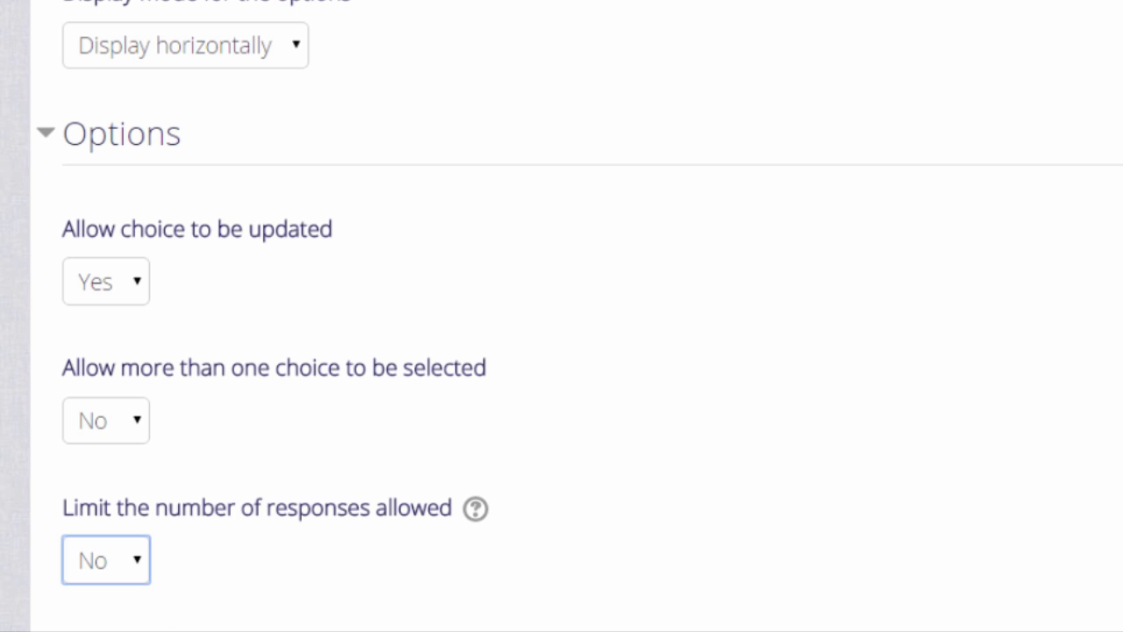
- Enter the options 'Very confident', 'Quite confident' and 'Not confident at all'
scroll(562, 315, "down", 3)
scroll(562, 316, "down", 4)
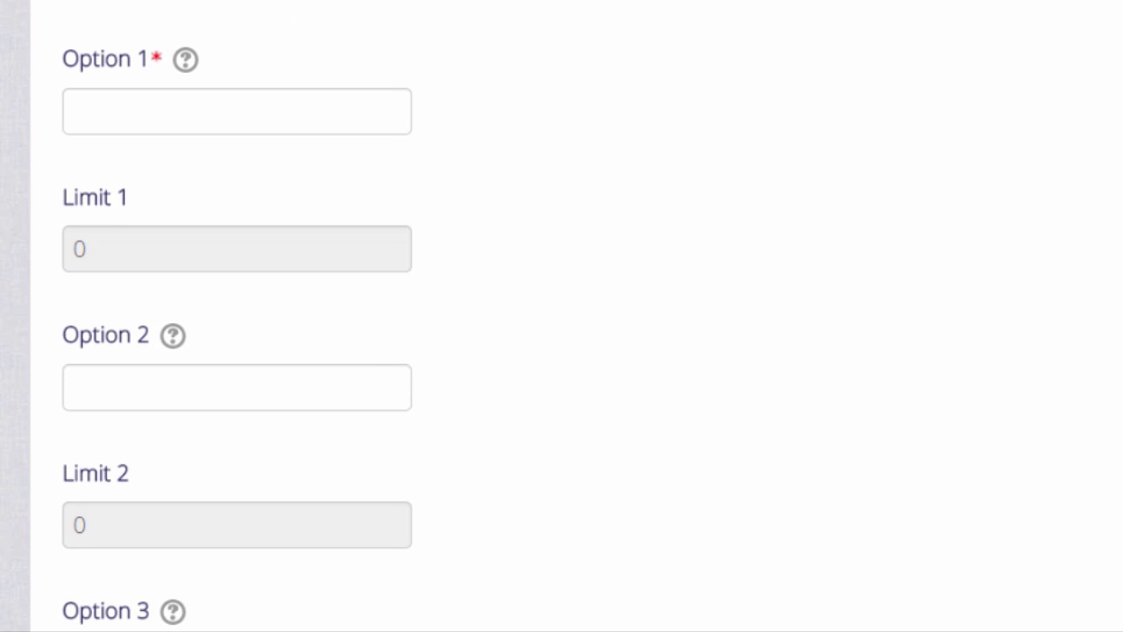
left_click(166, 138)
type("Very confident")
left_click(175, 400)
type("Quite con")
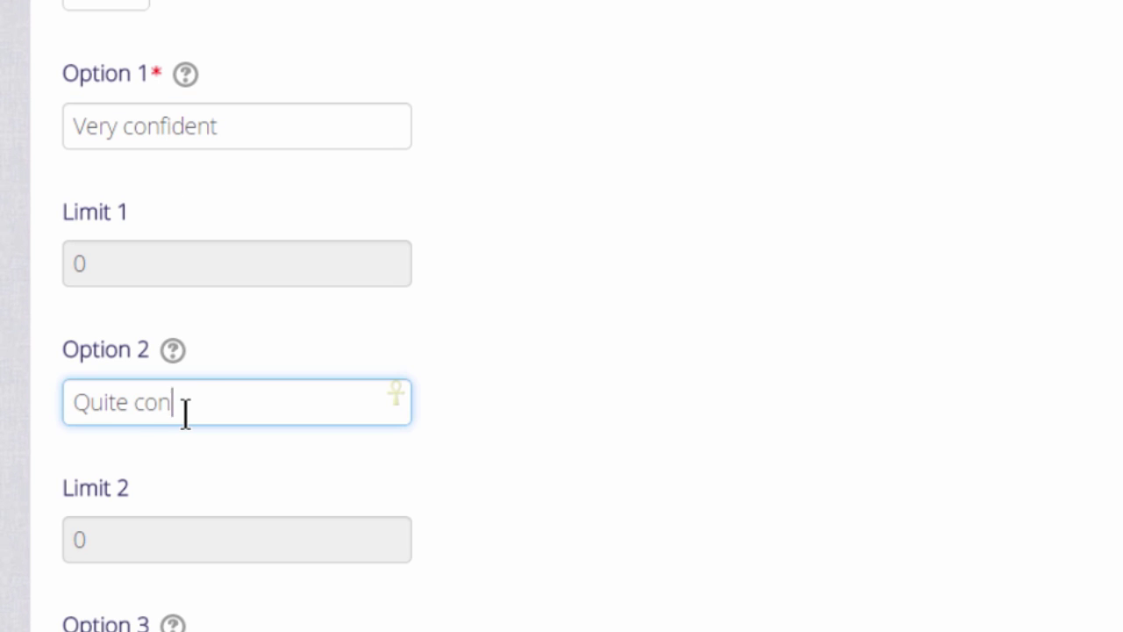
type("fident")
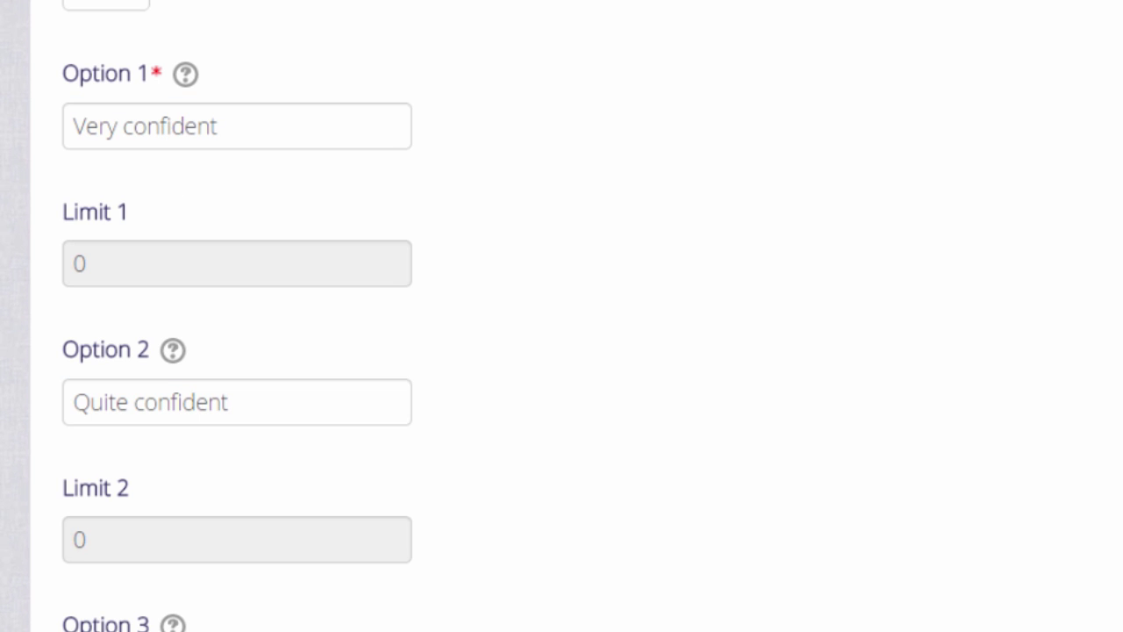
key("Tab")
type("Not confident at all")
scroll(261, 451, "down", 6)
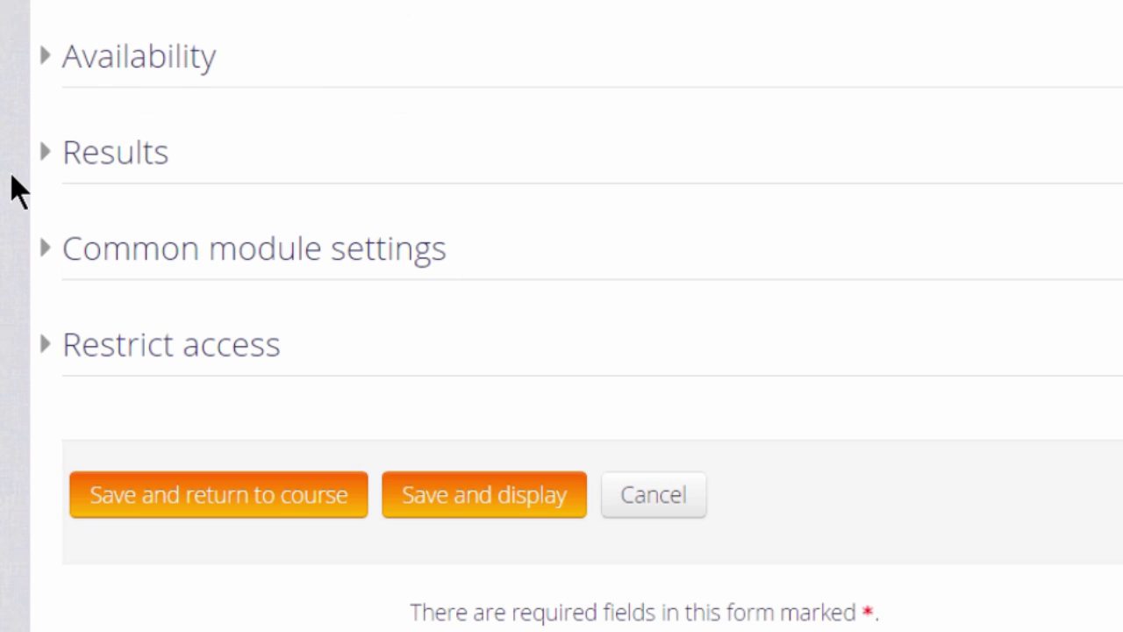
- Keep results unpublished to students and set 'Show column for unanswered' to Yes
left_click(104, 63)
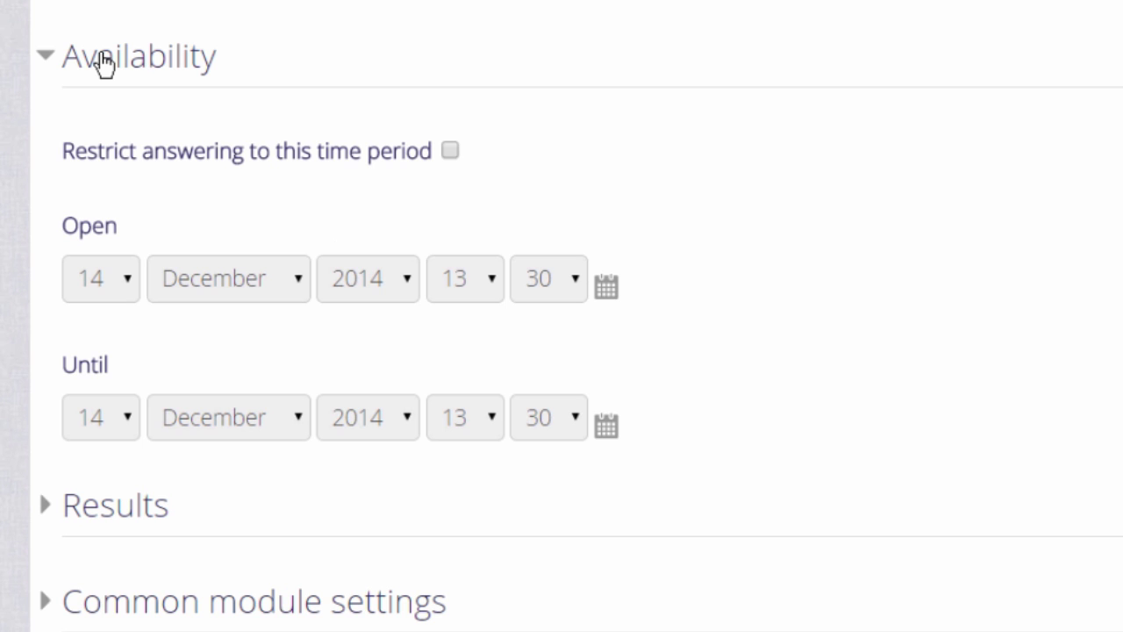
left_click(103, 63)
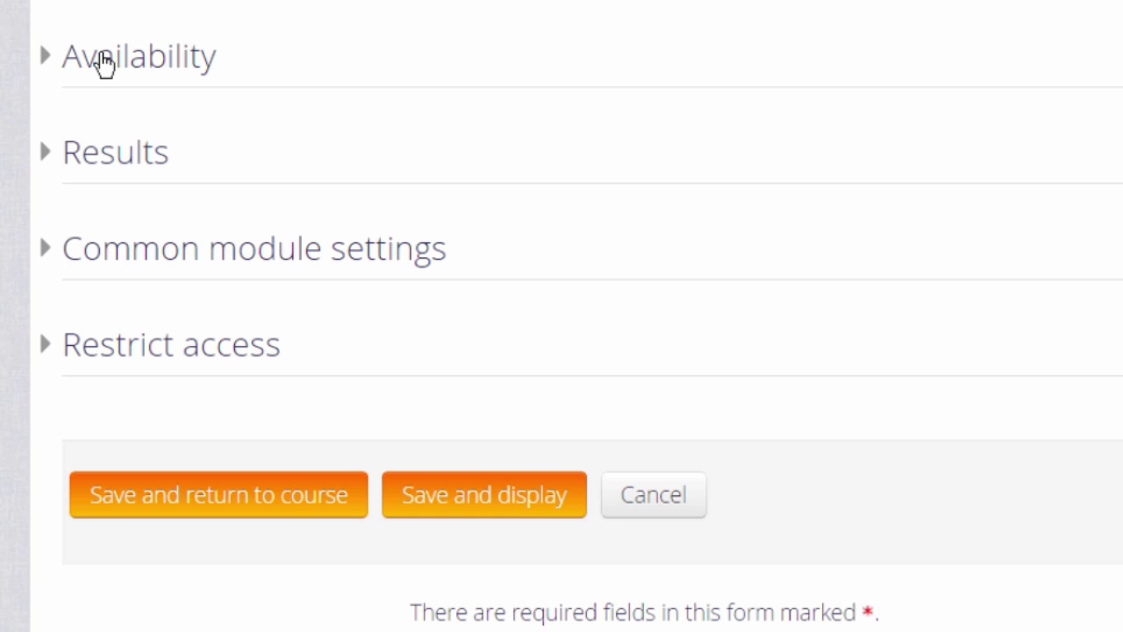
left_click(143, 171)
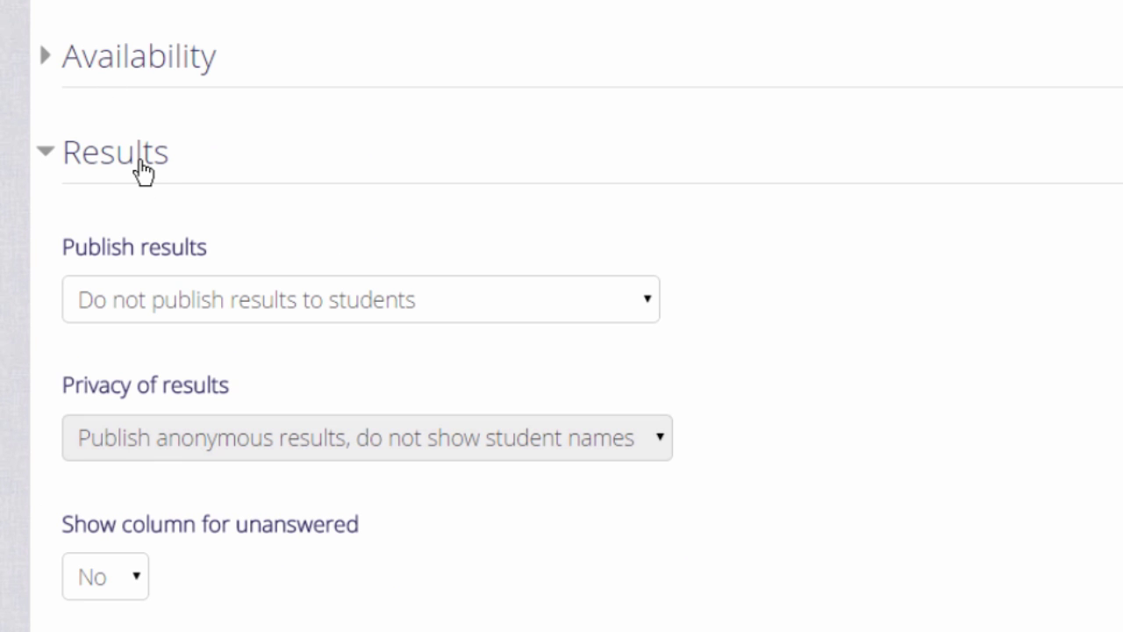
left_click(604, 296)
left_click(604, 295)
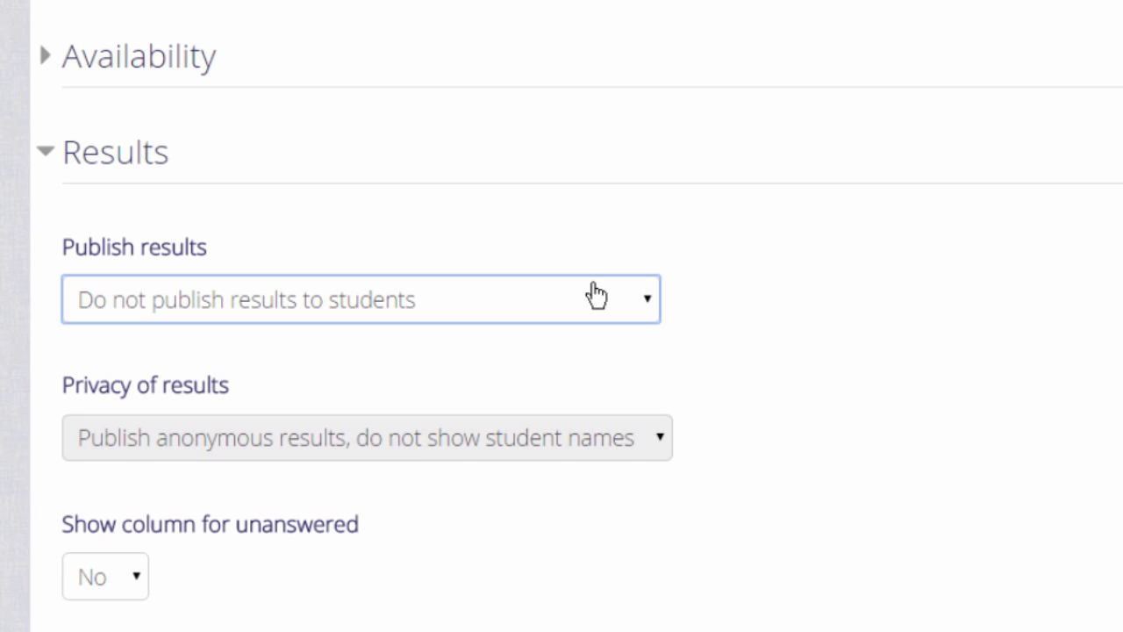
left_click(136, 579)
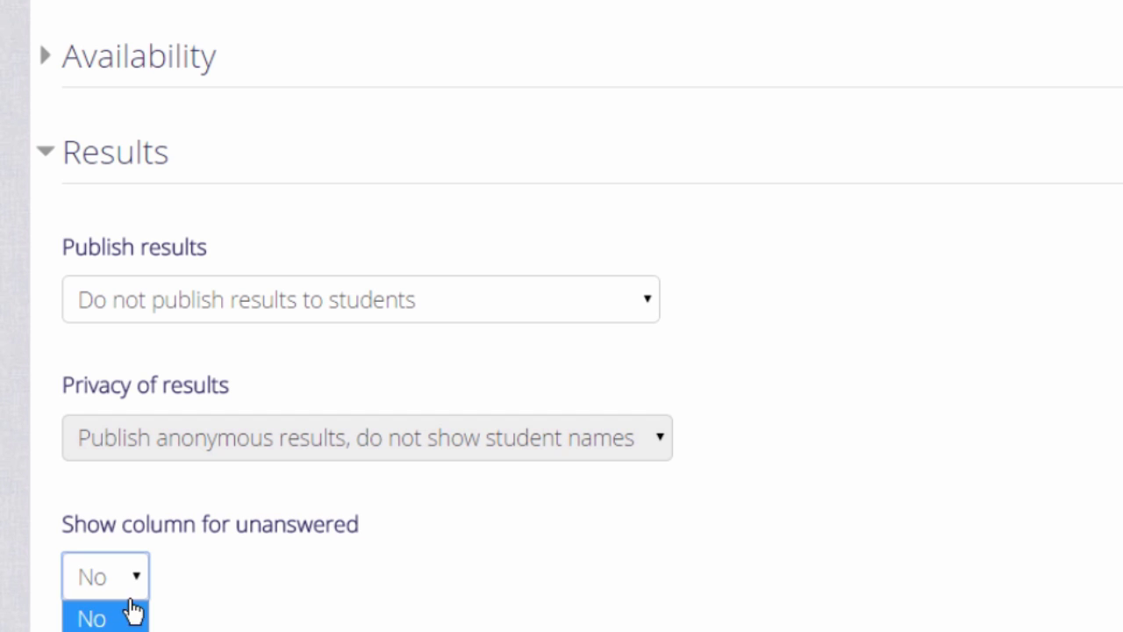
left_click(96, 630)
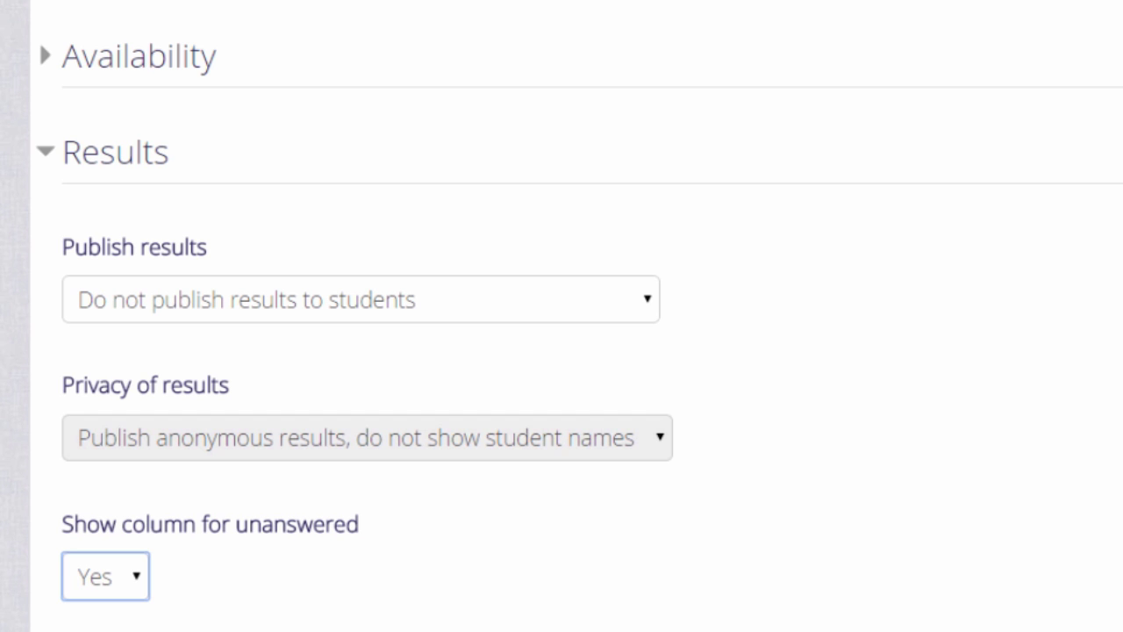
left_click(50, 156)
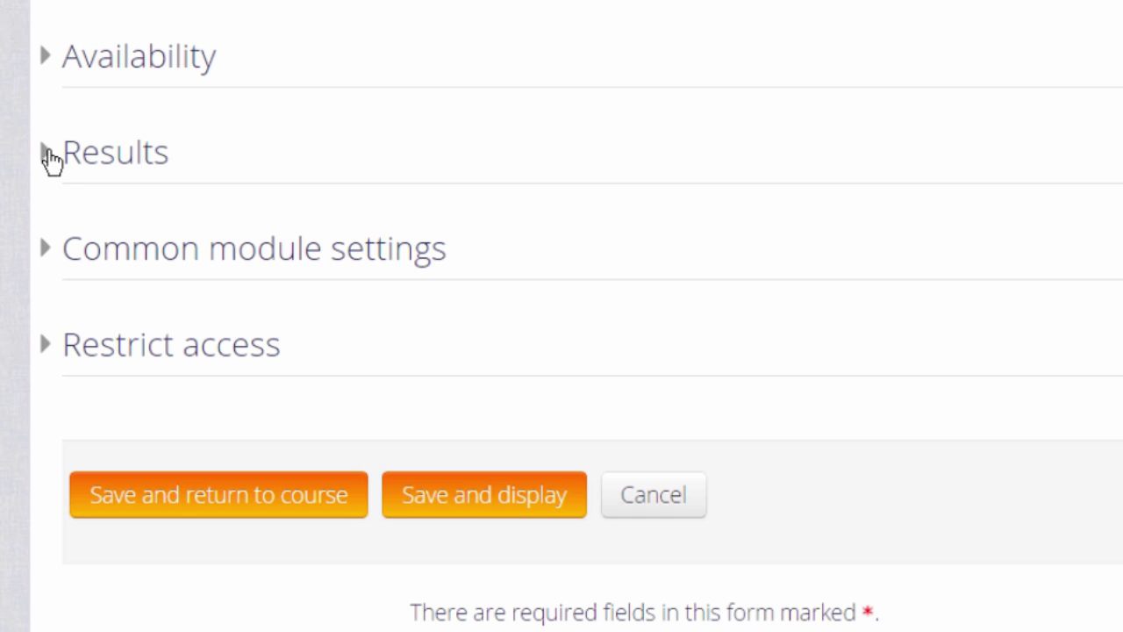
- Save the Progress choice and return to the Basic French course page
left_click(176, 499)
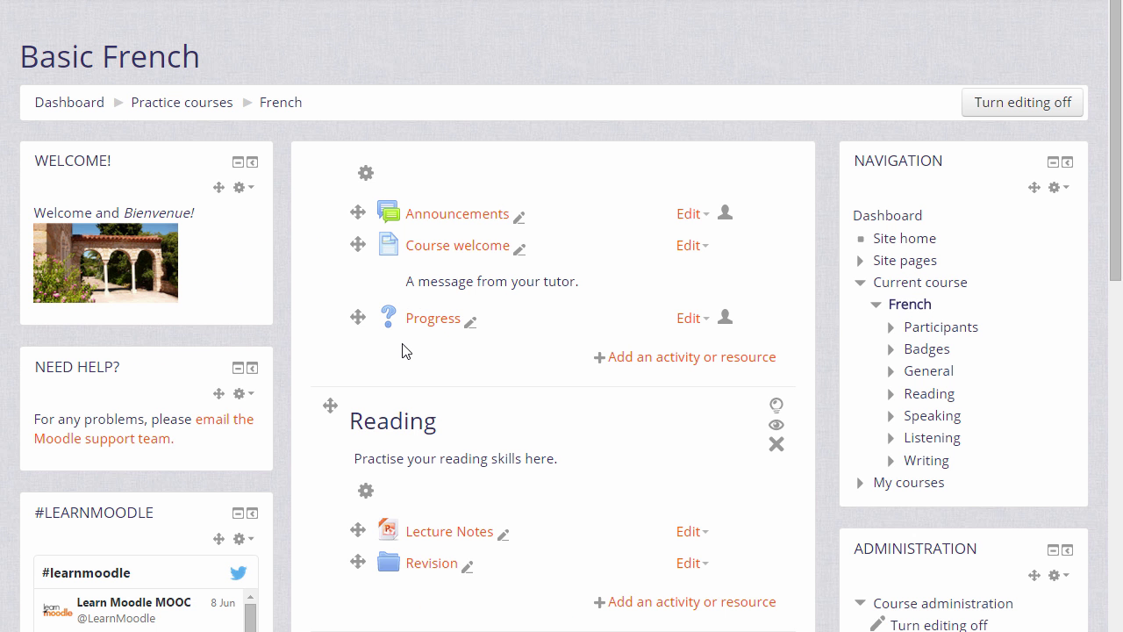